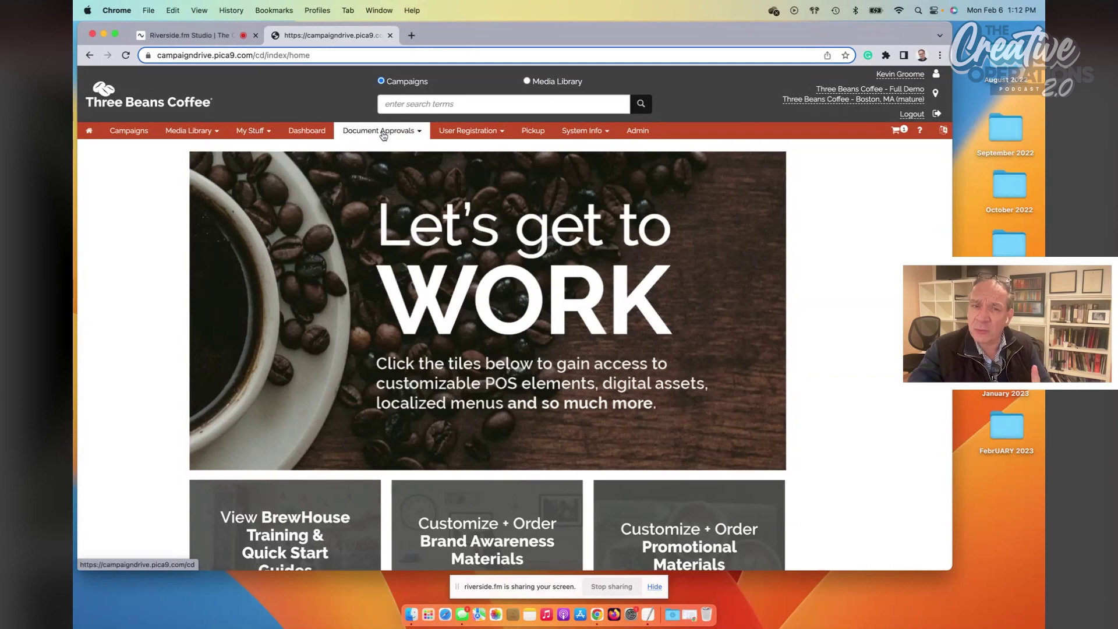
- Go to Registration Settings under the User Registration menu
{"action": "left_click", "coordinate": [482, 139]}
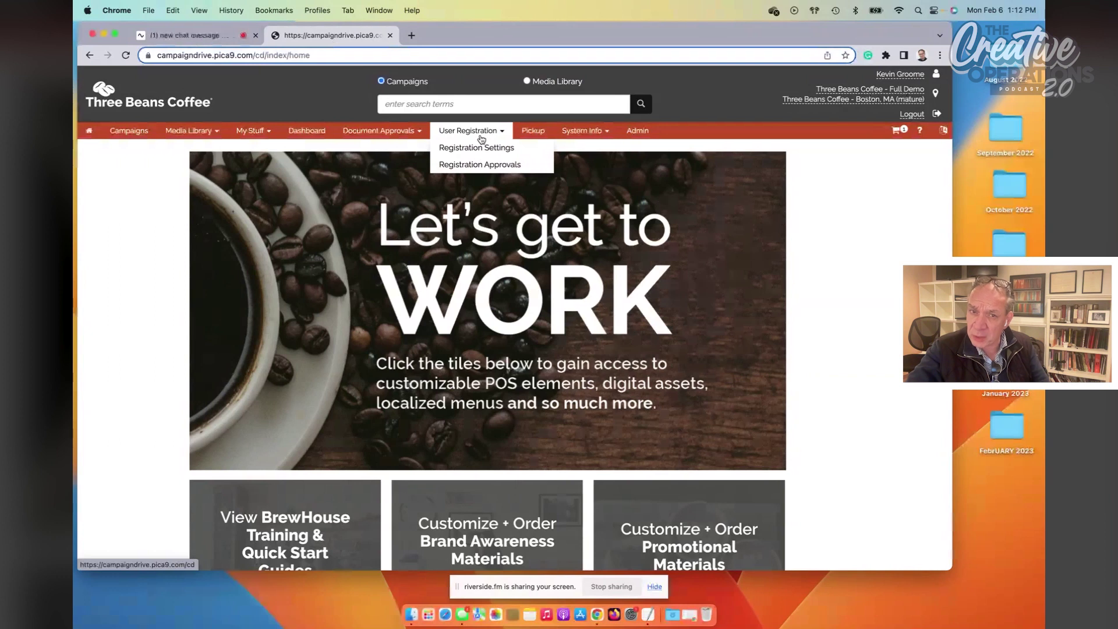
{"action": "left_click", "coordinate": [477, 150]}
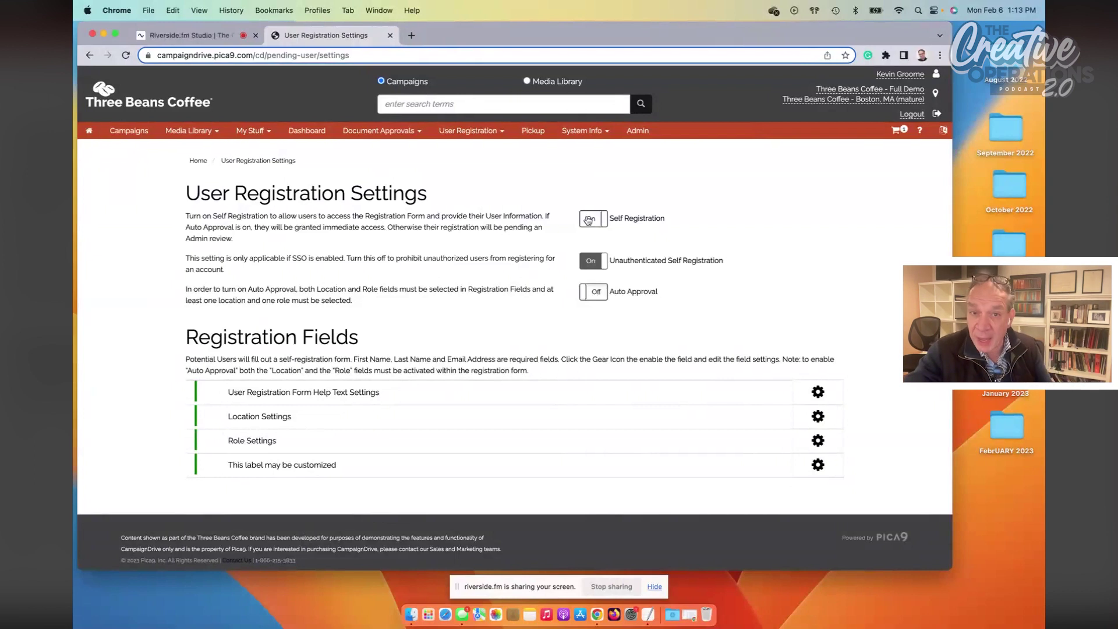
- Turn Self Registration on, with Auto Approval toggled on and then back off
{"action": "left_click", "coordinate": [590, 219]}
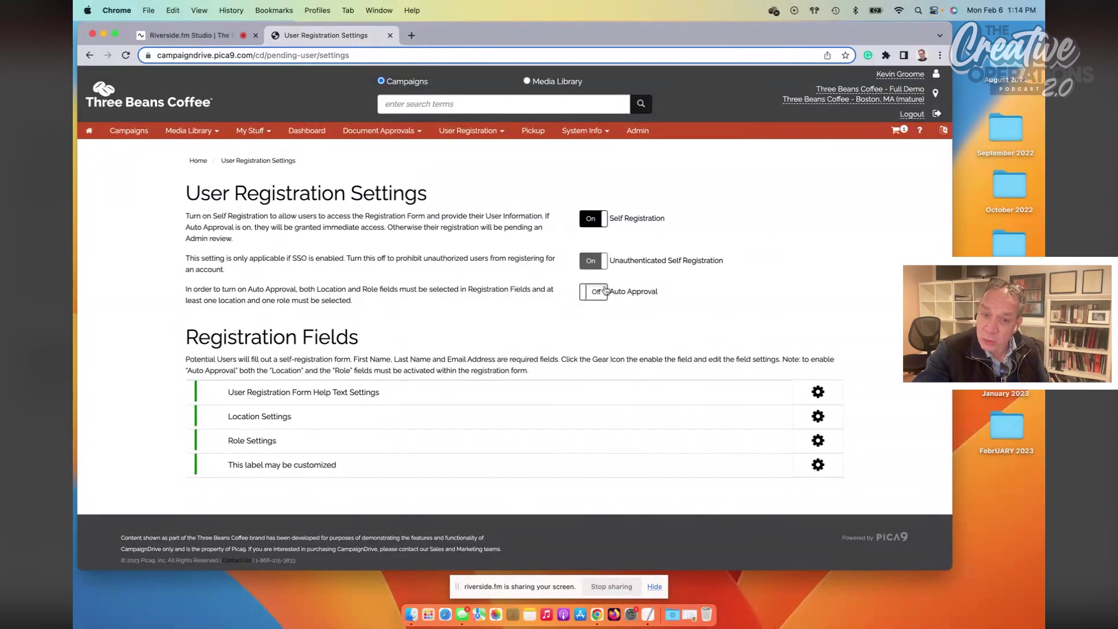
{"action": "left_click", "coordinate": [600, 294]}
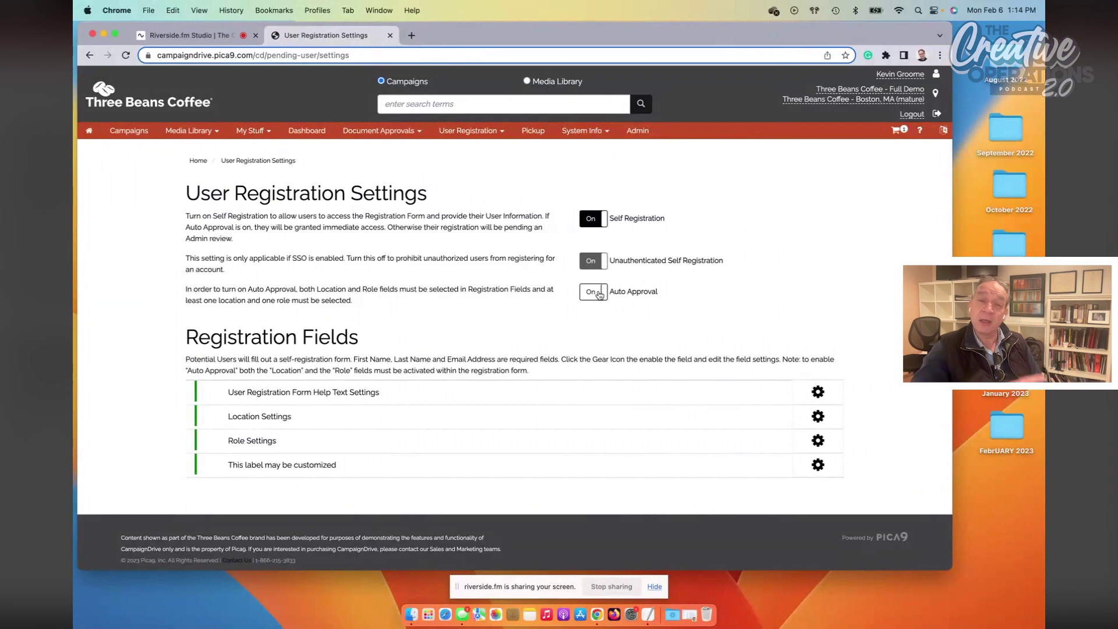
{"action": "left_click", "coordinate": [599, 295]}
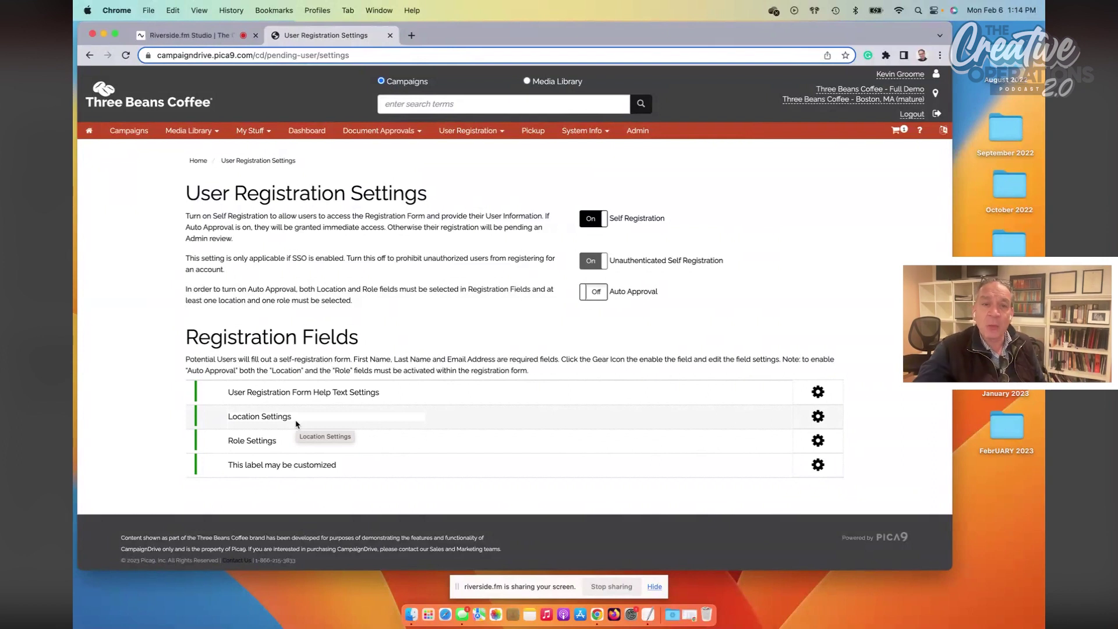
{"action": "left_click", "coordinate": [819, 417]}
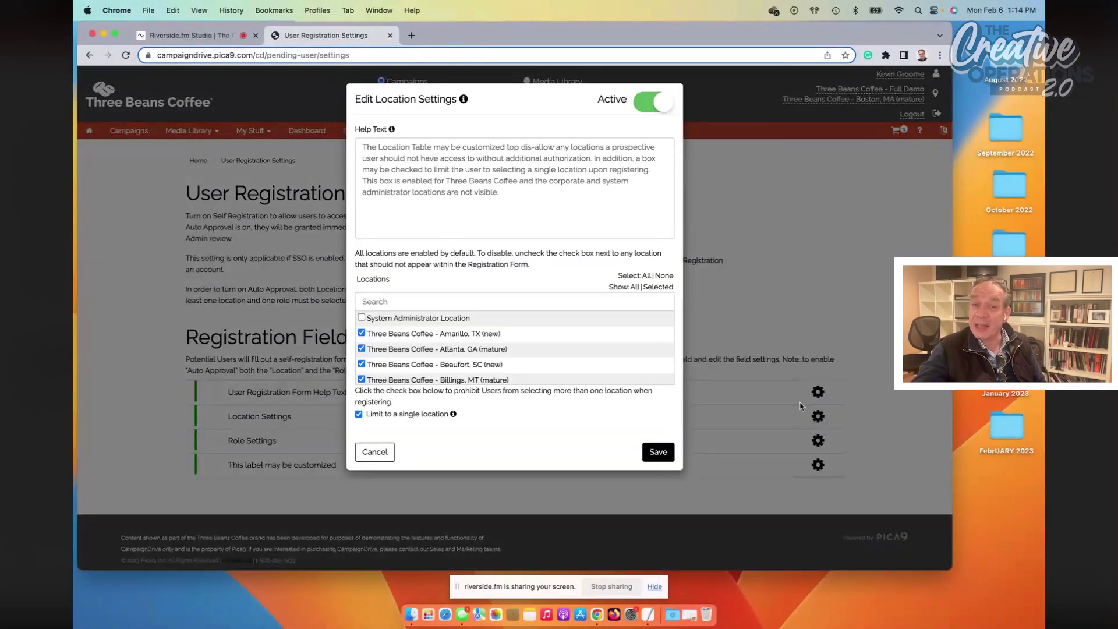
{"action": "scroll", "coordinate": [477, 364], "scroll_direction": "down", "scroll_amount": 4}
{"action": "scroll", "coordinate": [476, 364], "scroll_direction": "down", "scroll_amount": 5}
{"action": "scroll", "coordinate": [476, 365], "scroll_direction": "down", "scroll_amount": 6}
{"action": "scroll", "coordinate": [477, 365], "scroll_direction": "down", "scroll_amount": 2}
{"action": "scroll", "coordinate": [476, 364], "scroll_direction": "up", "scroll_amount": 4}
{"action": "scroll", "coordinate": [476, 364], "scroll_direction": "up", "scroll_amount": 1}
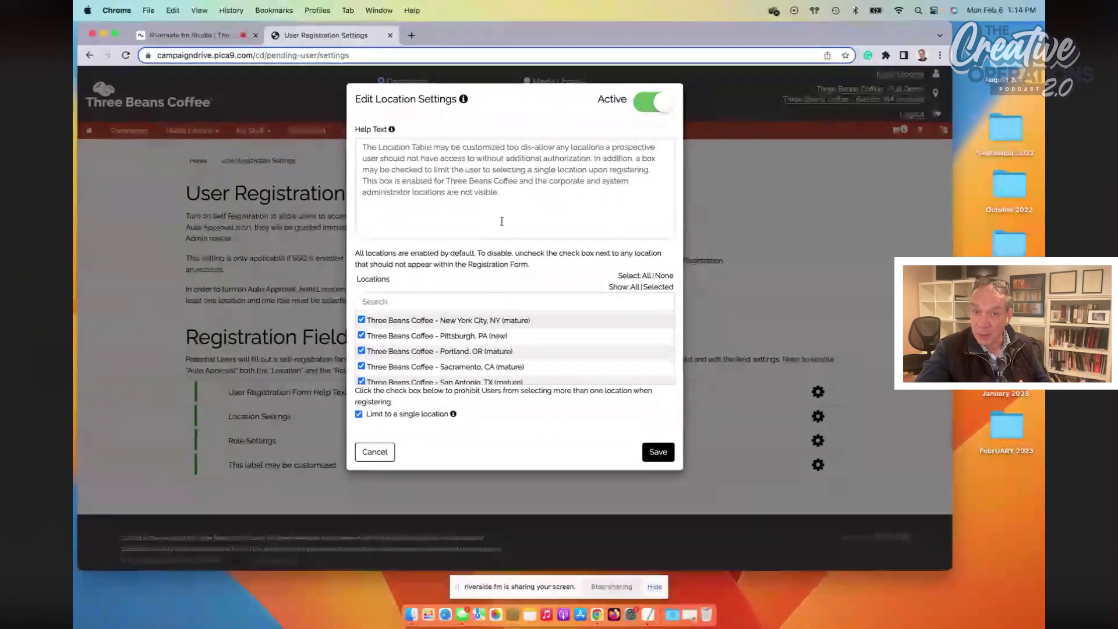
{"action": "left_click_drag", "start_coordinate": [522, 204], "coordinate": [352, 143]}
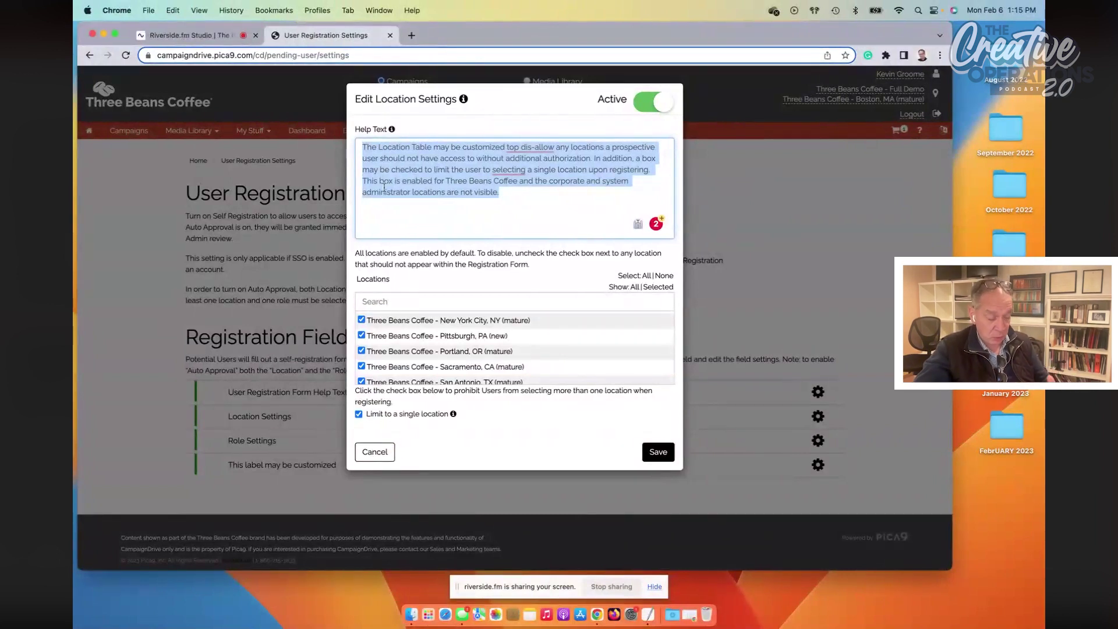
{"action": "left_click", "coordinate": [329, 473]}
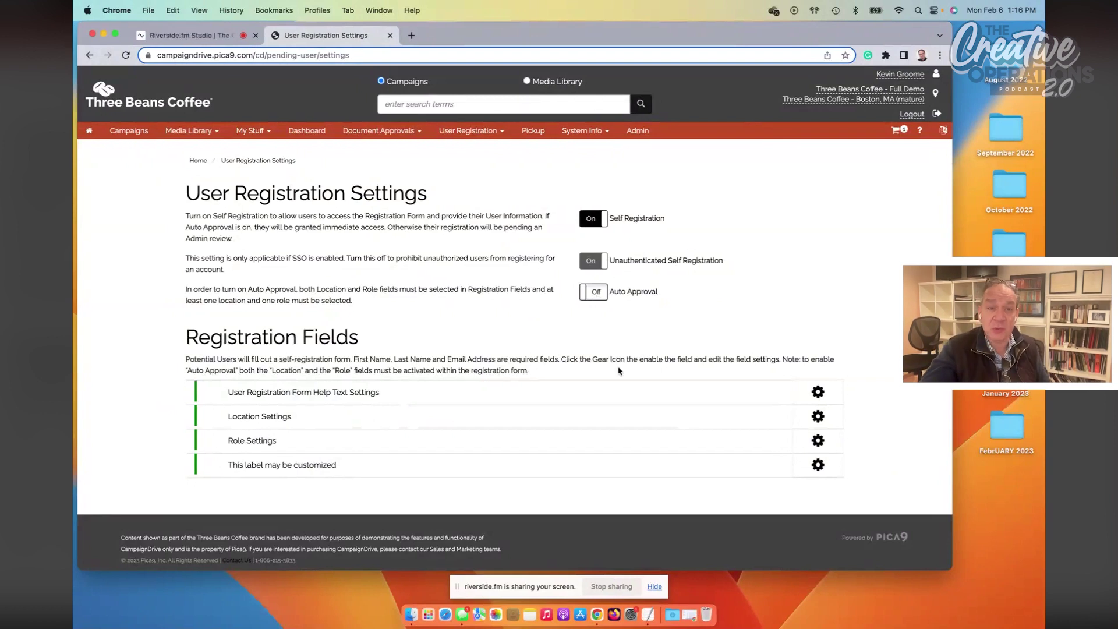
{"action": "left_click", "coordinate": [818, 441]}
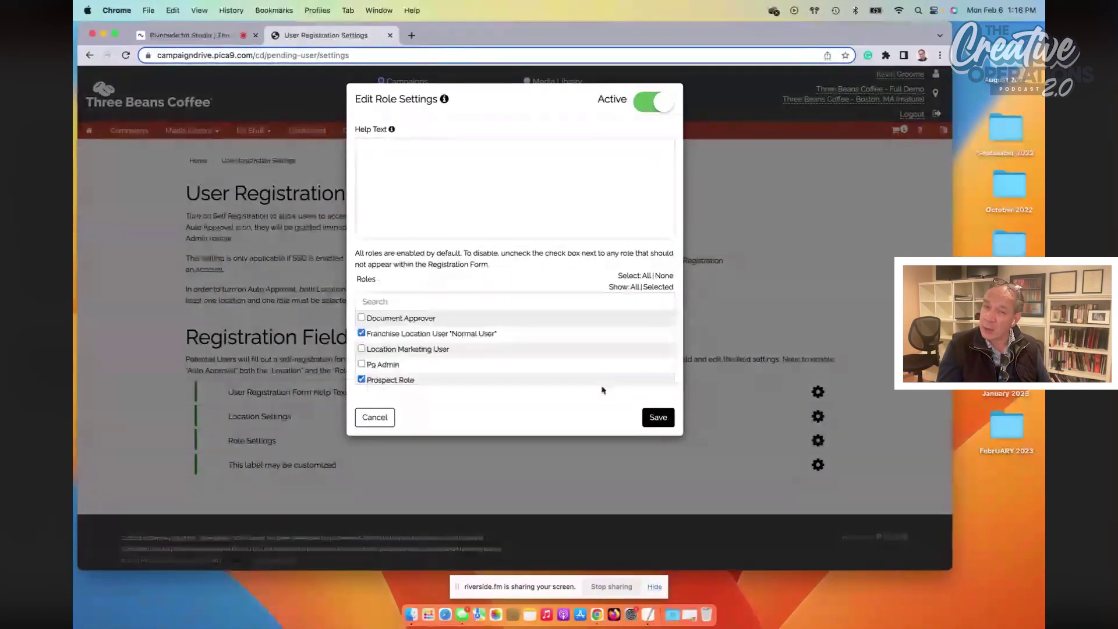
{"action": "scroll", "coordinate": [530, 357], "scroll_direction": "down", "scroll_amount": 2}
{"action": "scroll", "coordinate": [531, 357], "scroll_direction": "up", "scroll_amount": 2}
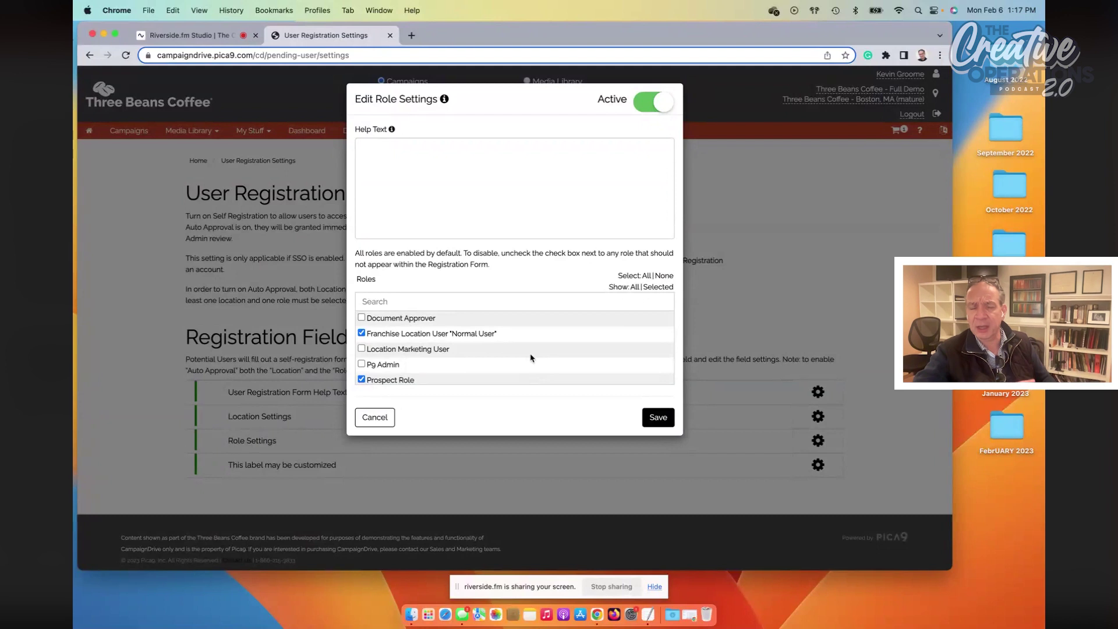
{"action": "left_click", "coordinate": [375, 418]}
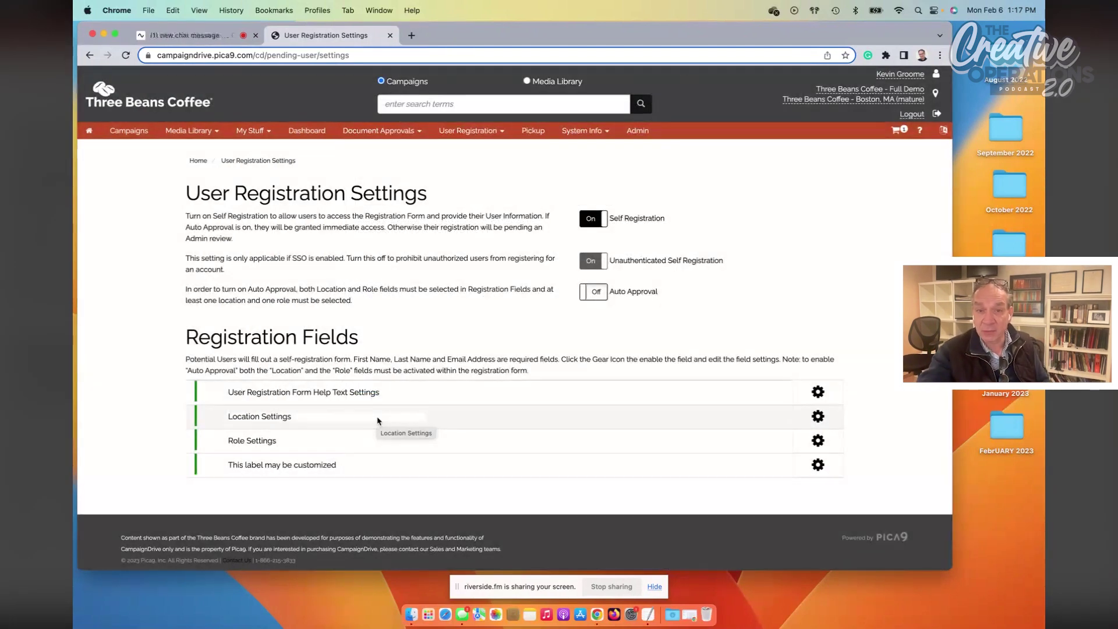
- Open the Roles list from Admin's System settings
{"action": "left_click", "coordinate": [638, 131]}
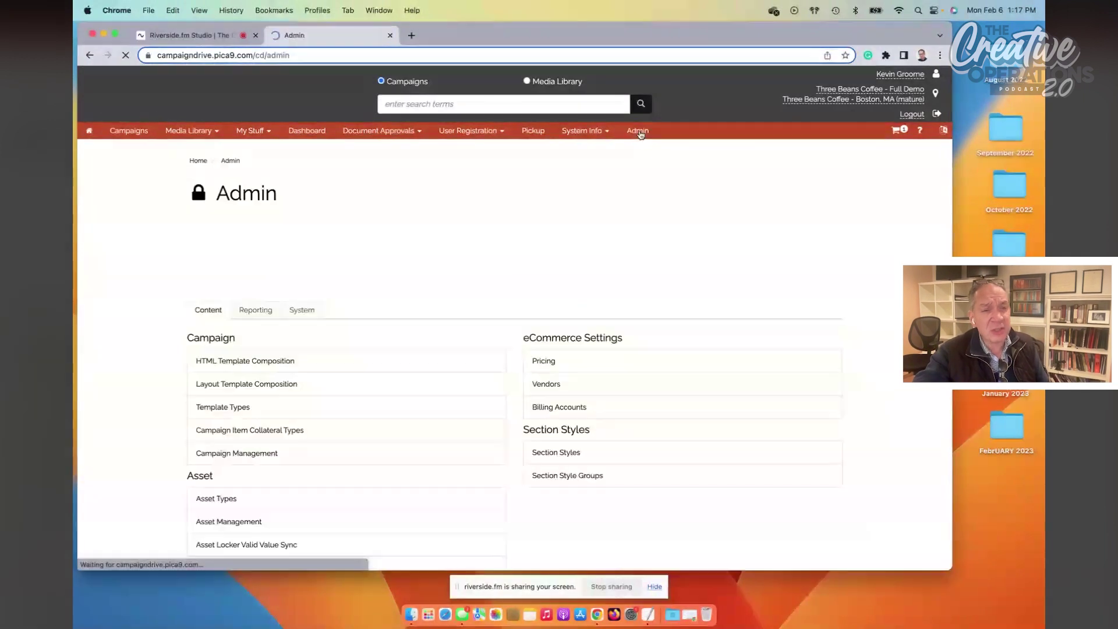
{"action": "left_click", "coordinate": [301, 309]}
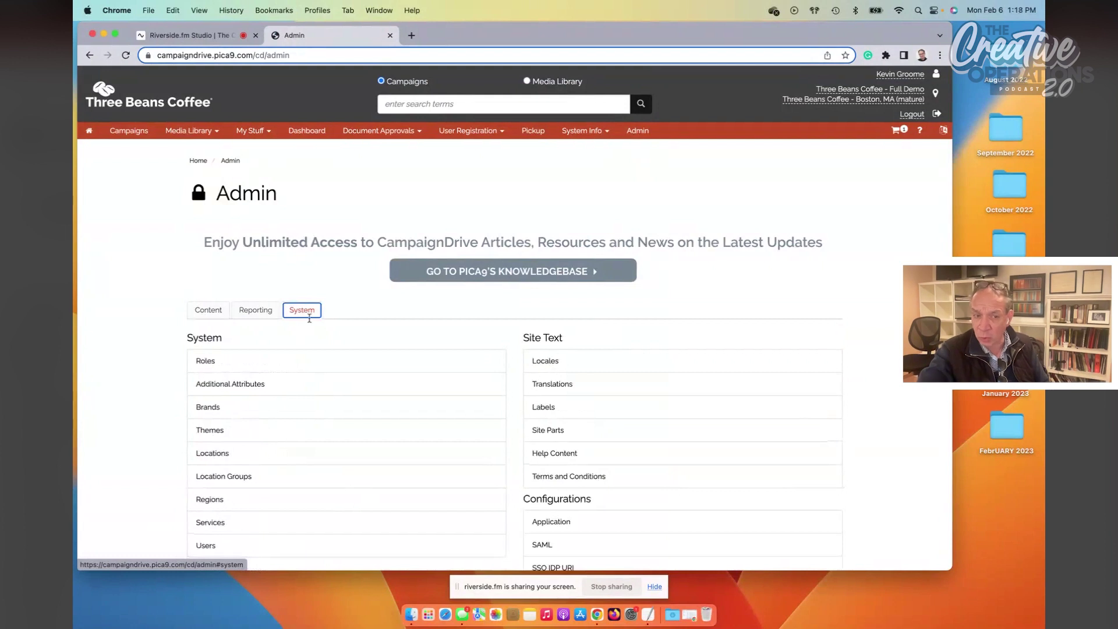
{"action": "left_click", "coordinate": [205, 362]}
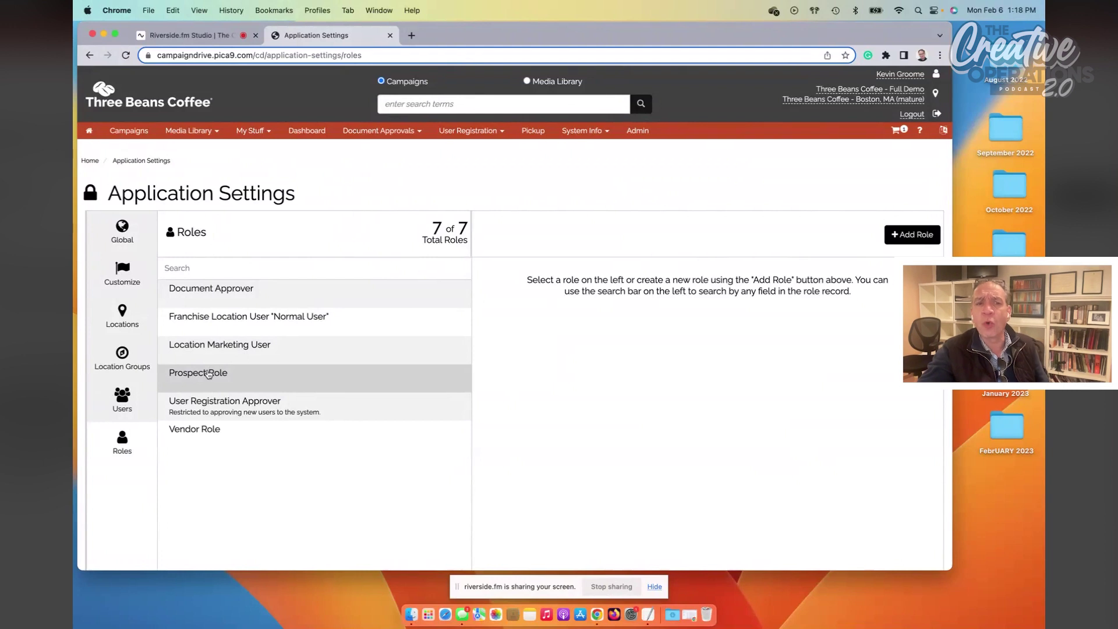
{"action": "left_click", "coordinate": [211, 317]}
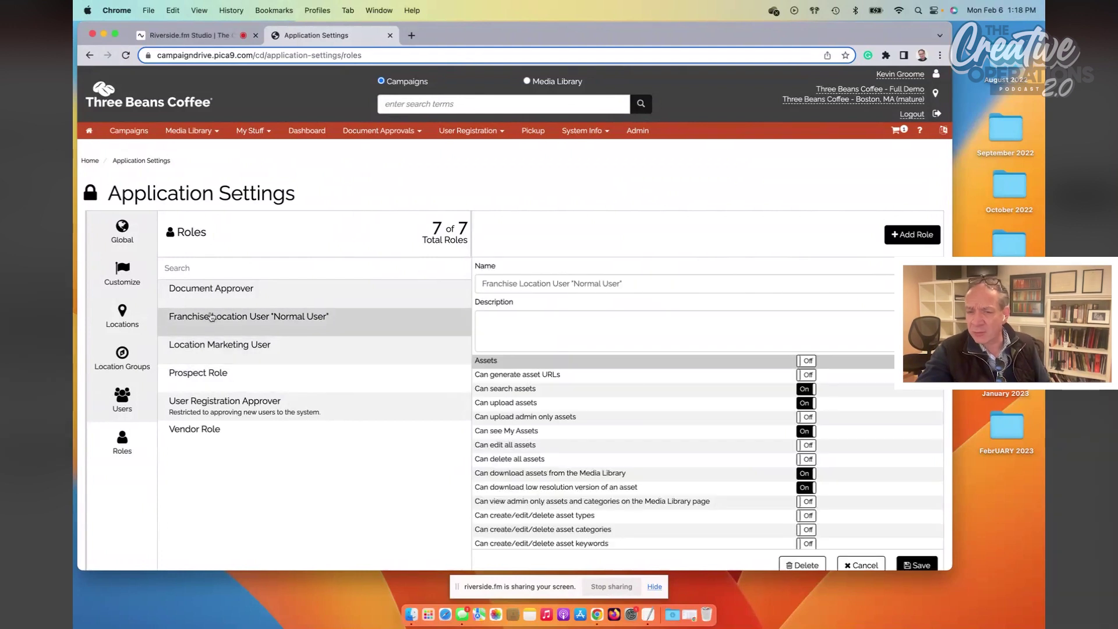
{"action": "scroll", "coordinate": [688, 466], "scroll_direction": "down", "scroll_amount": 5}
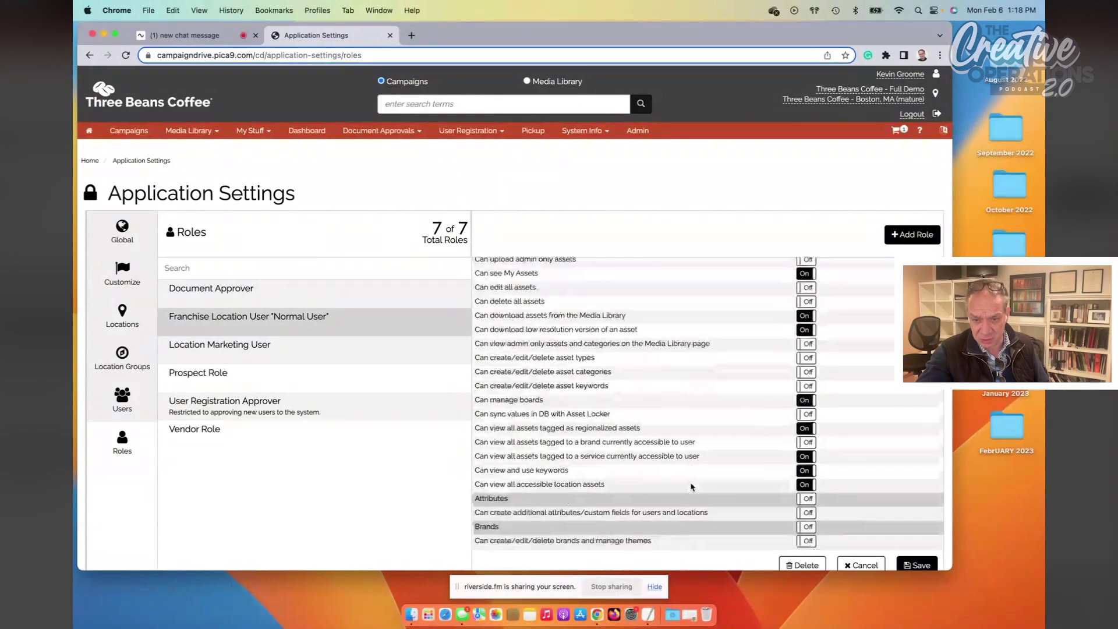
{"action": "scroll", "coordinate": [691, 487], "scroll_direction": "down", "scroll_amount": 8}
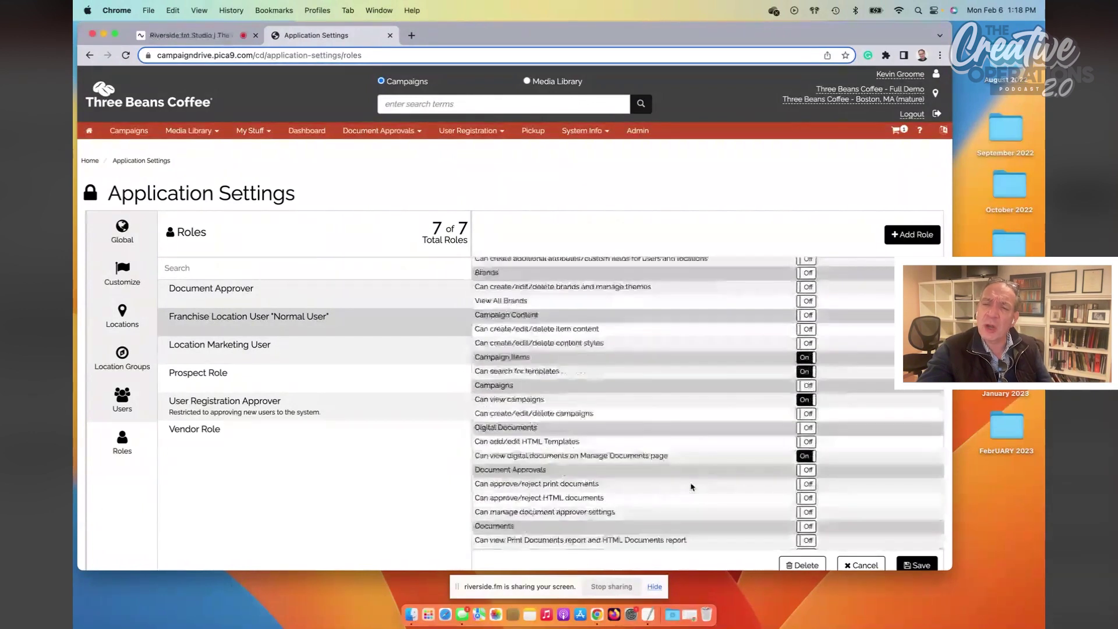
{"action": "scroll", "coordinate": [691, 487], "scroll_direction": "down", "scroll_amount": 8}
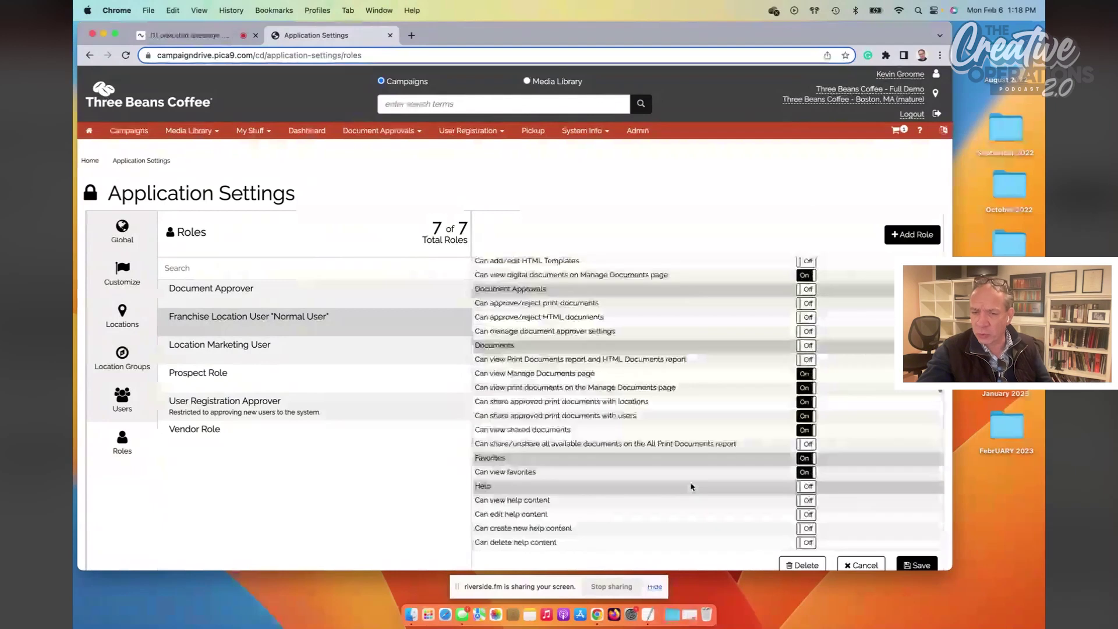
{"action": "scroll", "coordinate": [691, 487], "scroll_direction": "down", "scroll_amount": 4}
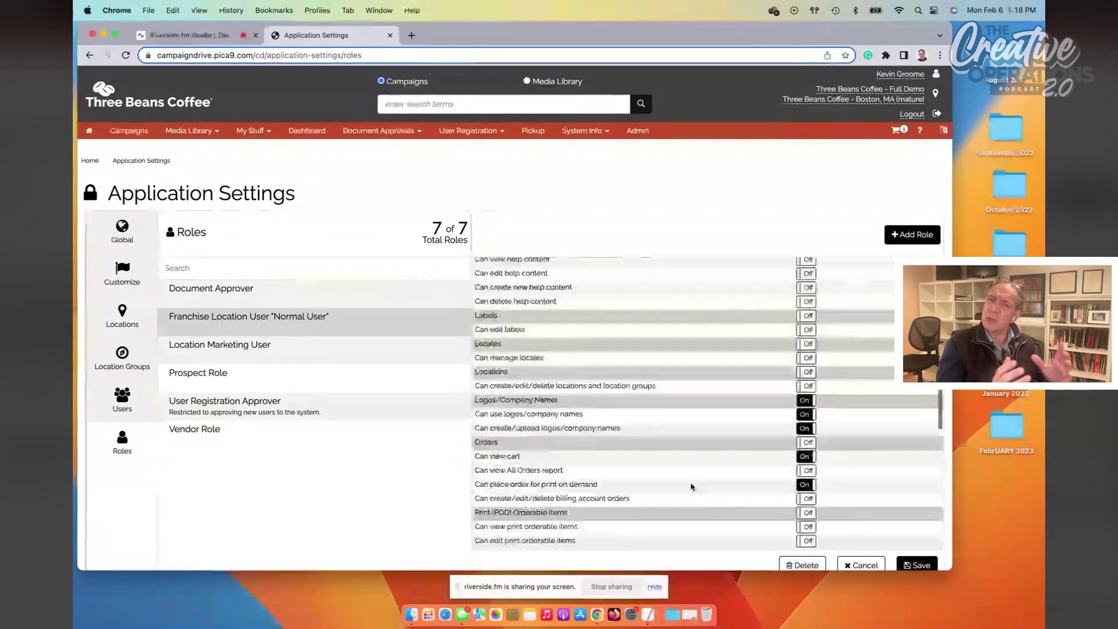
{"action": "scroll", "coordinate": [691, 487], "scroll_direction": "down", "scroll_amount": 3}
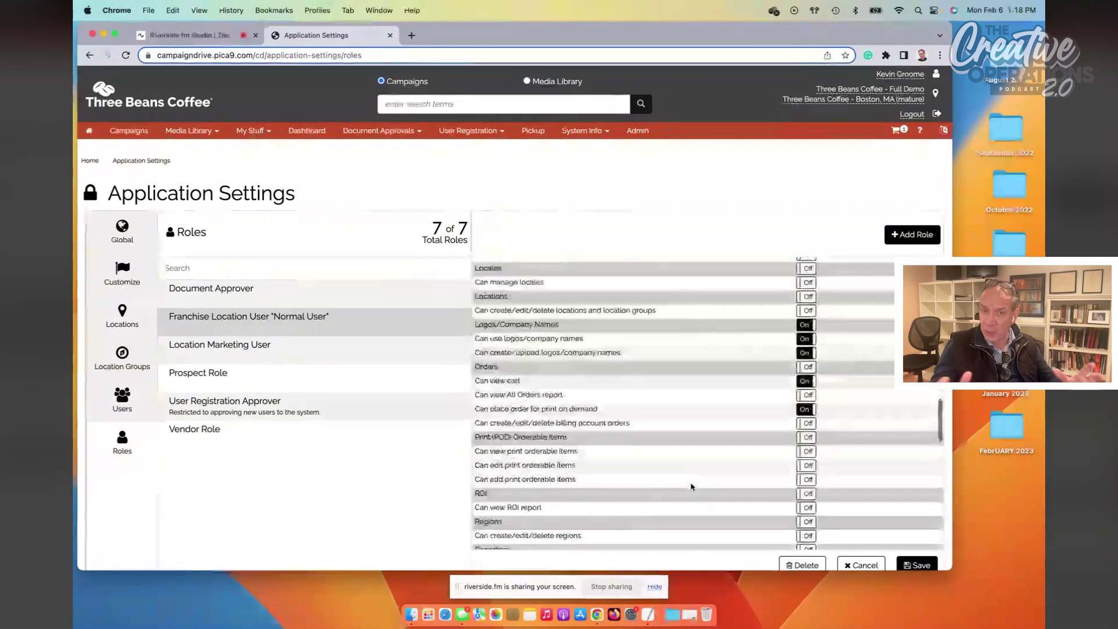
- Open the Document Approver role and scroll through its permission toggles
{"action": "left_click", "coordinate": [238, 291]}
{"action": "scroll", "coordinate": [705, 444], "scroll_direction": "down", "scroll_amount": 5}
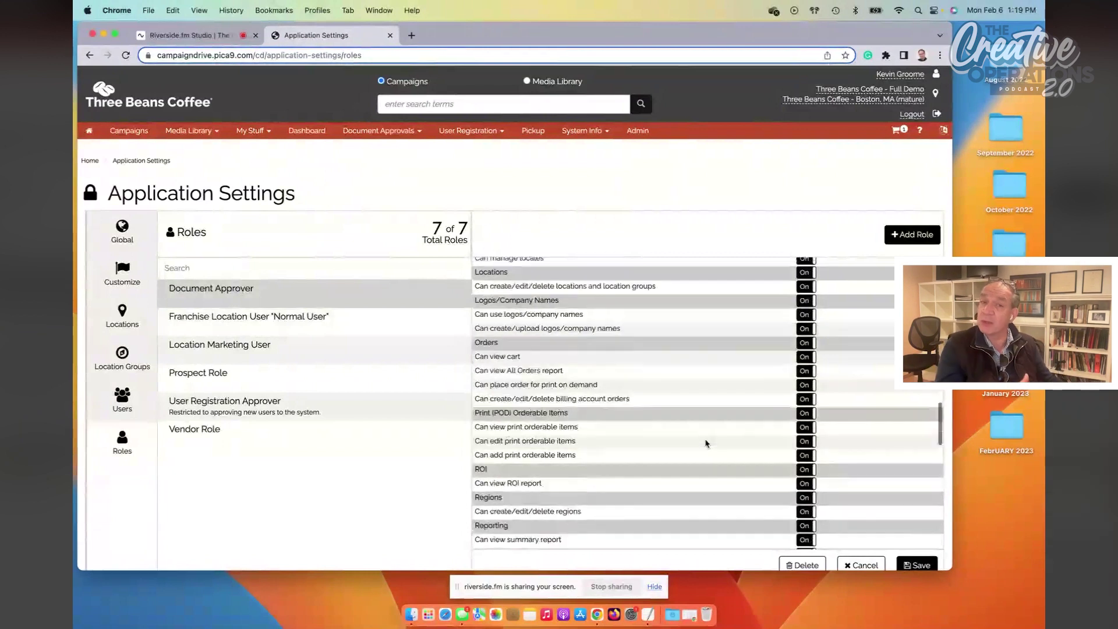
{"action": "scroll", "coordinate": [705, 444], "scroll_direction": "down", "scroll_amount": 1}
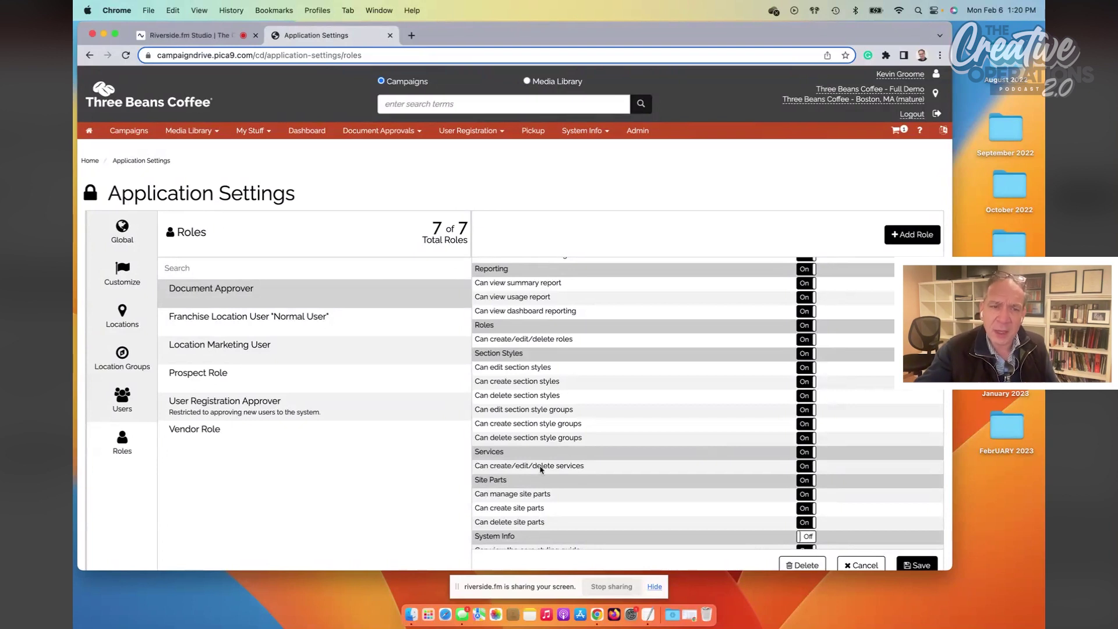
- On the Usage Dashboard, apply the date range 10/01/2022 to 10/01/2023
{"action": "left_click", "coordinate": [293, 138]}
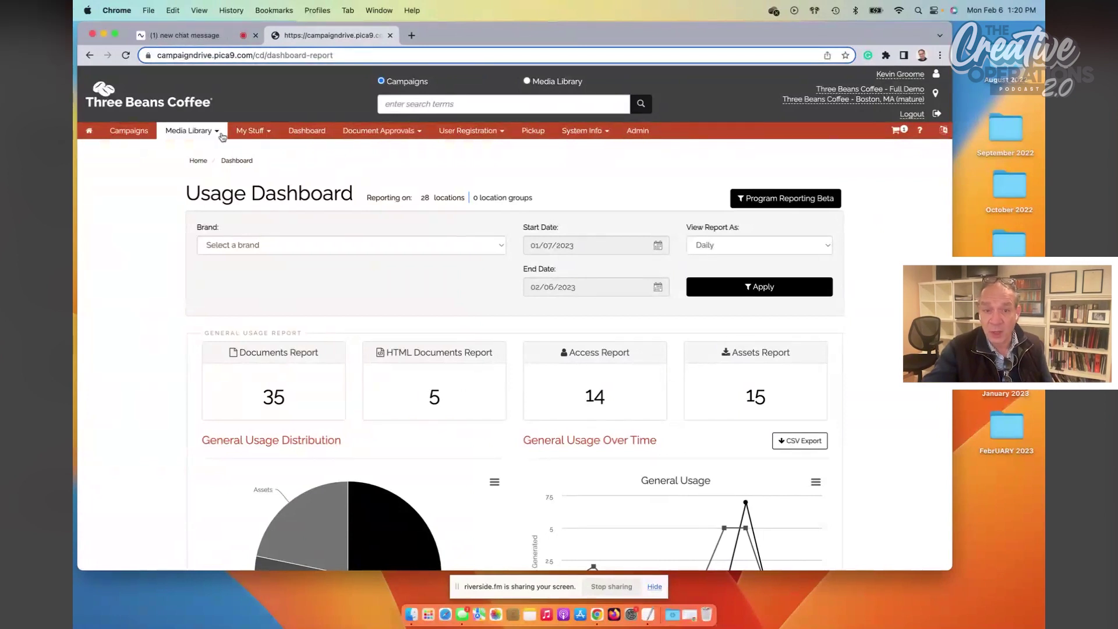
{"action": "left_click", "coordinate": [559, 245]}
{"action": "left_click", "coordinate": [550, 265]}
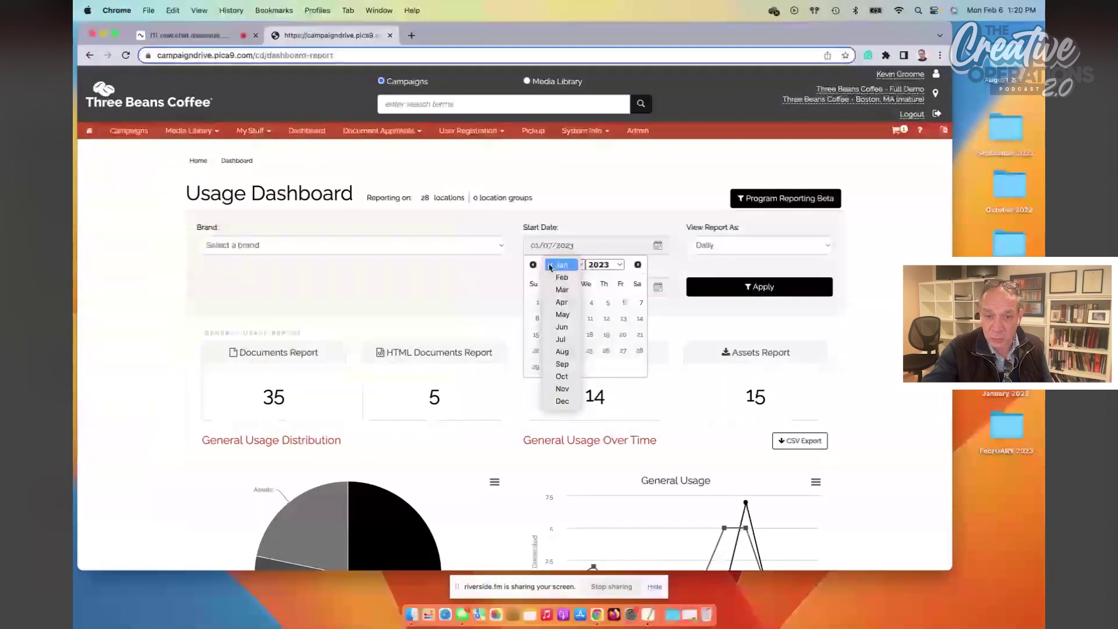
{"action": "left_click", "coordinate": [562, 376]}
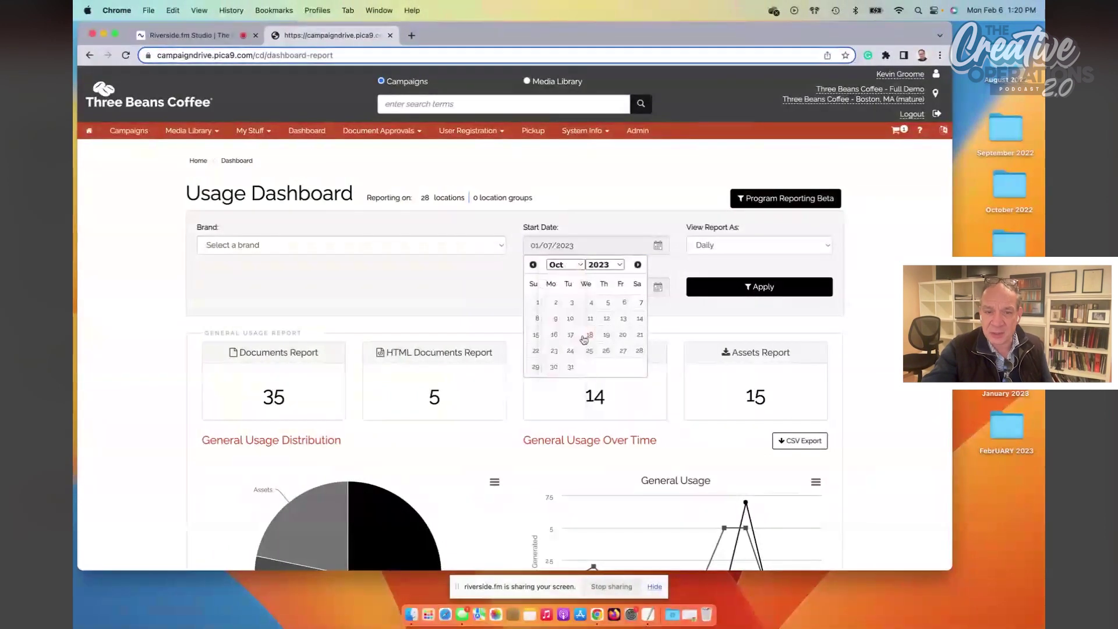
{"action": "left_click", "coordinate": [538, 302]}
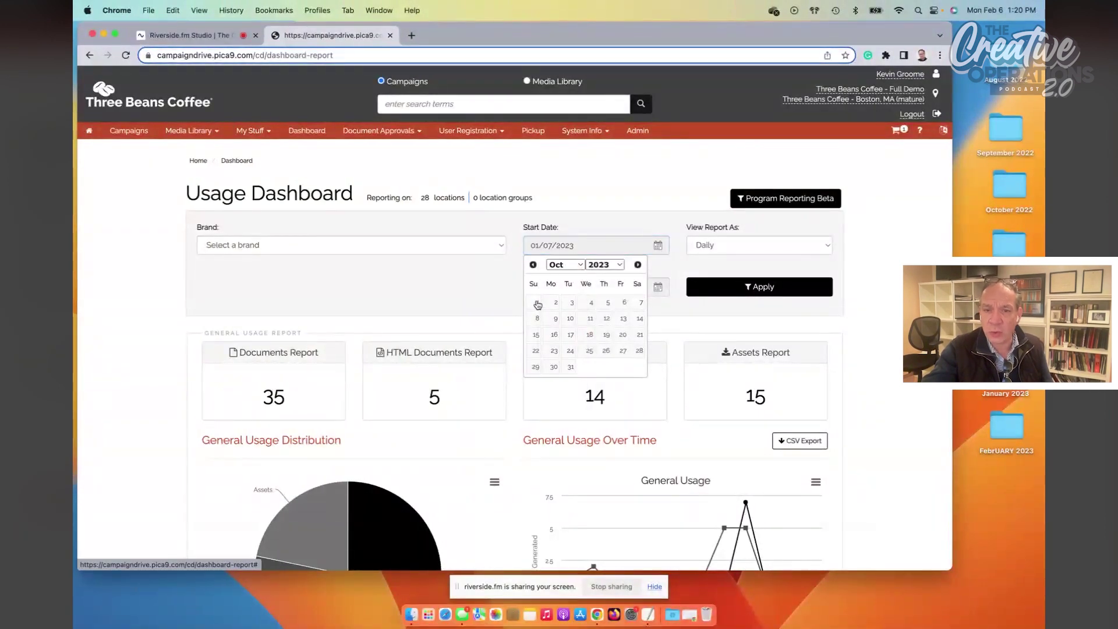
{"action": "left_click", "coordinate": [753, 291]}
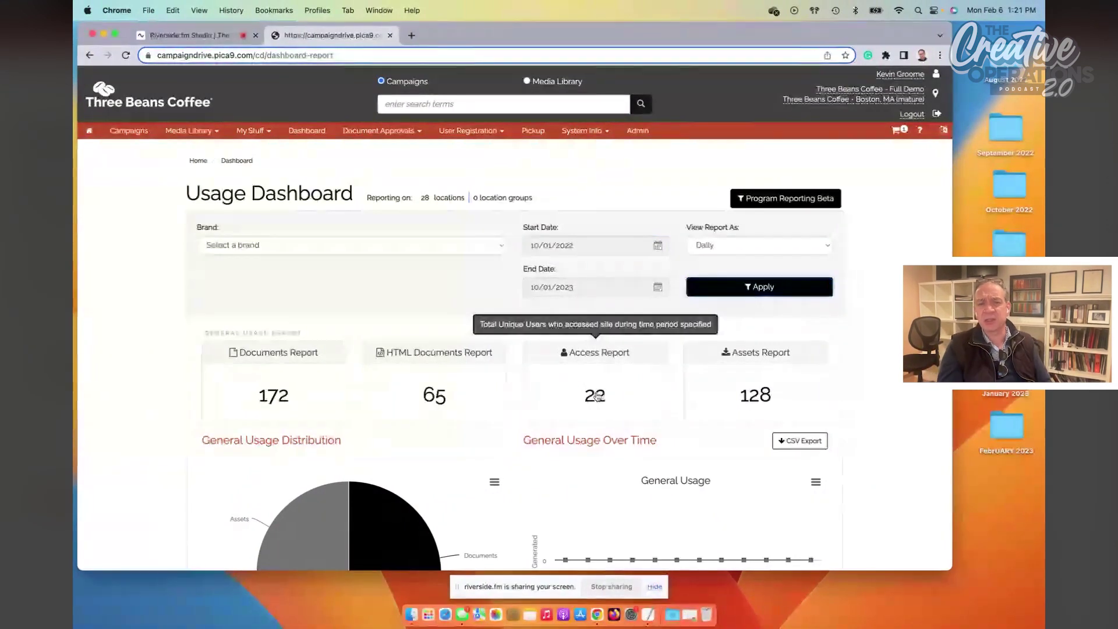
- Open the Access Report and switch its chart to Top 5 Active Users
{"action": "left_click", "coordinate": [598, 396]}
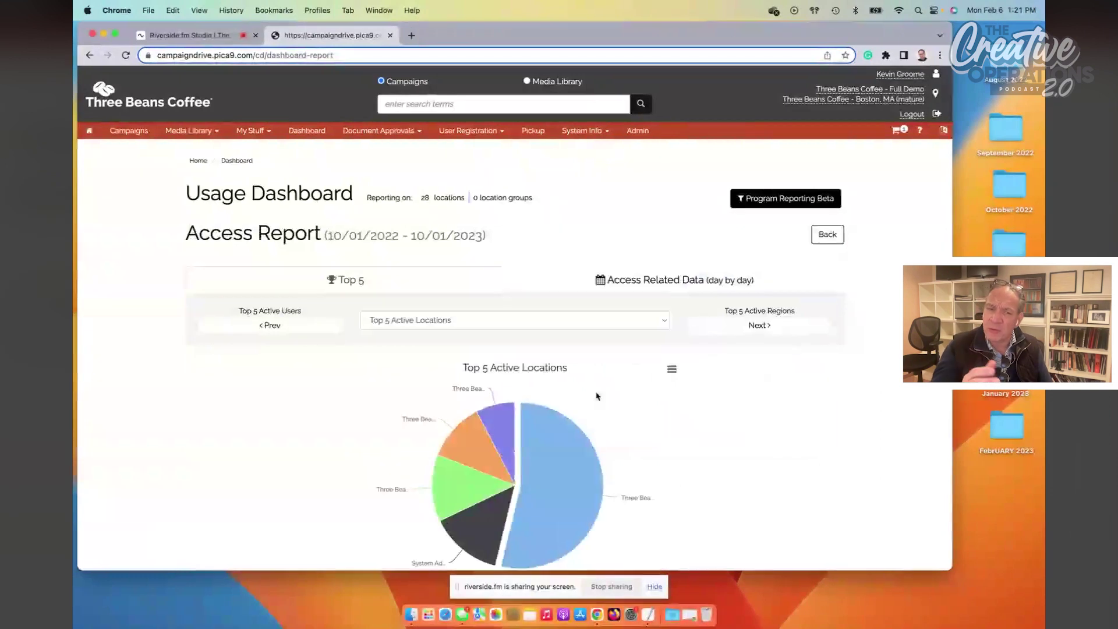
{"action": "left_click", "coordinate": [518, 329]}
{"action": "left_click", "coordinate": [475, 357]}
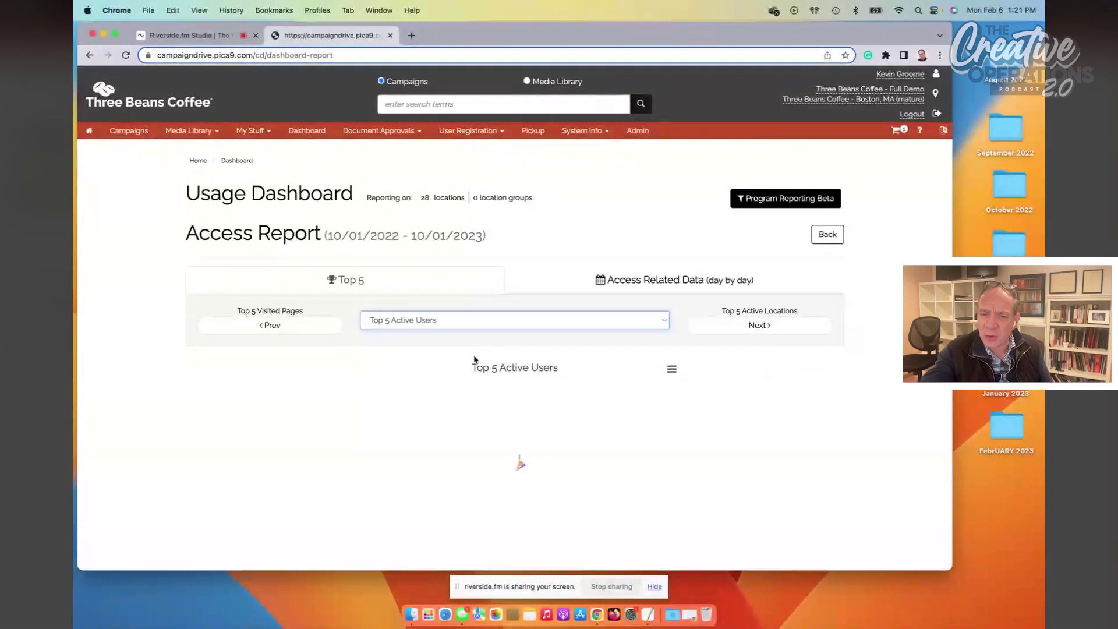
{"action": "scroll", "coordinate": [478, 408], "scroll_direction": "down", "scroll_amount": 3}
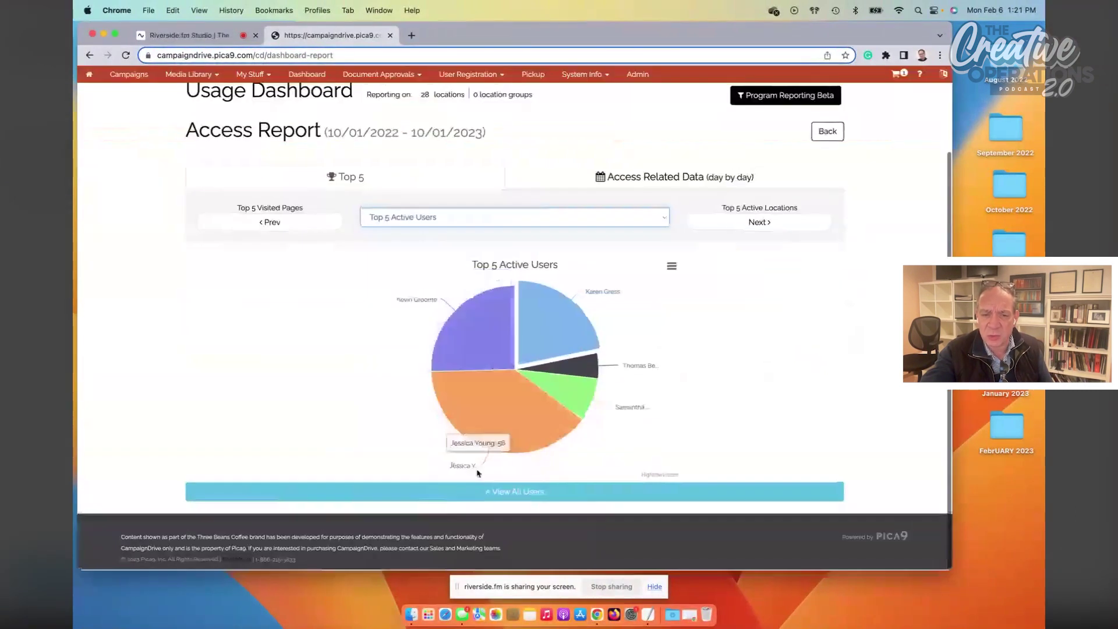
- Show the full user table with access counts and timestamps via View All Users
{"action": "left_click", "coordinate": [481, 491]}
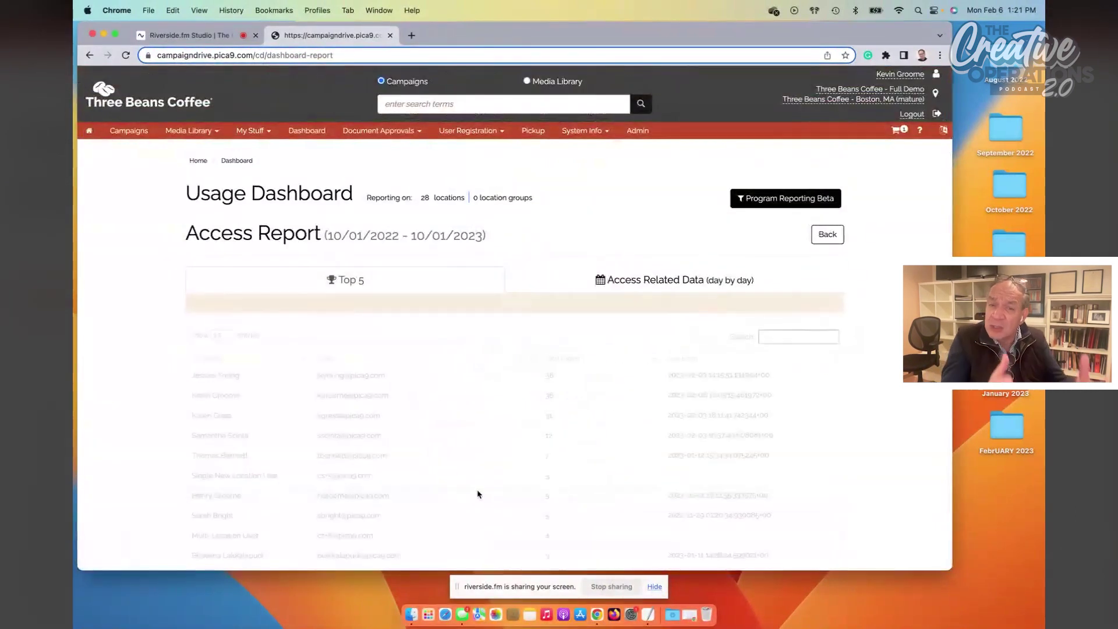